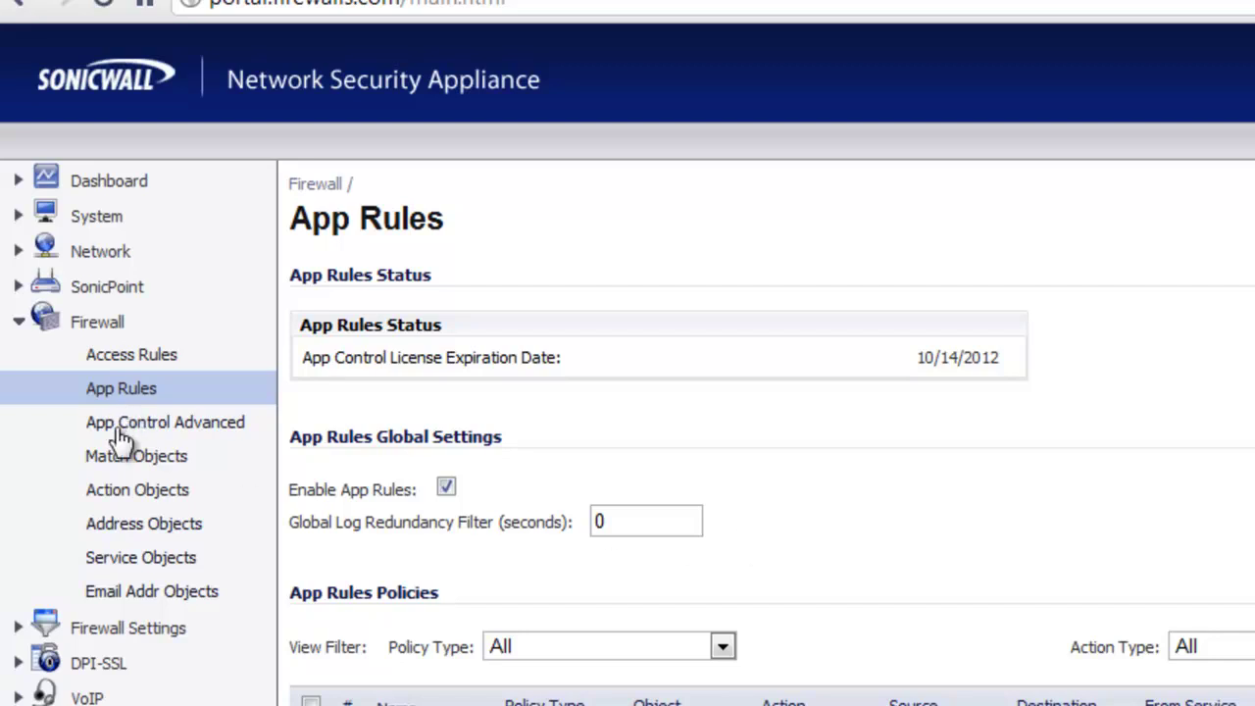
Step: Add a match object named Facebook, of type HTTP Host, with facebook.com in its match list
{"action": "left_click", "coordinate": [155, 461]}
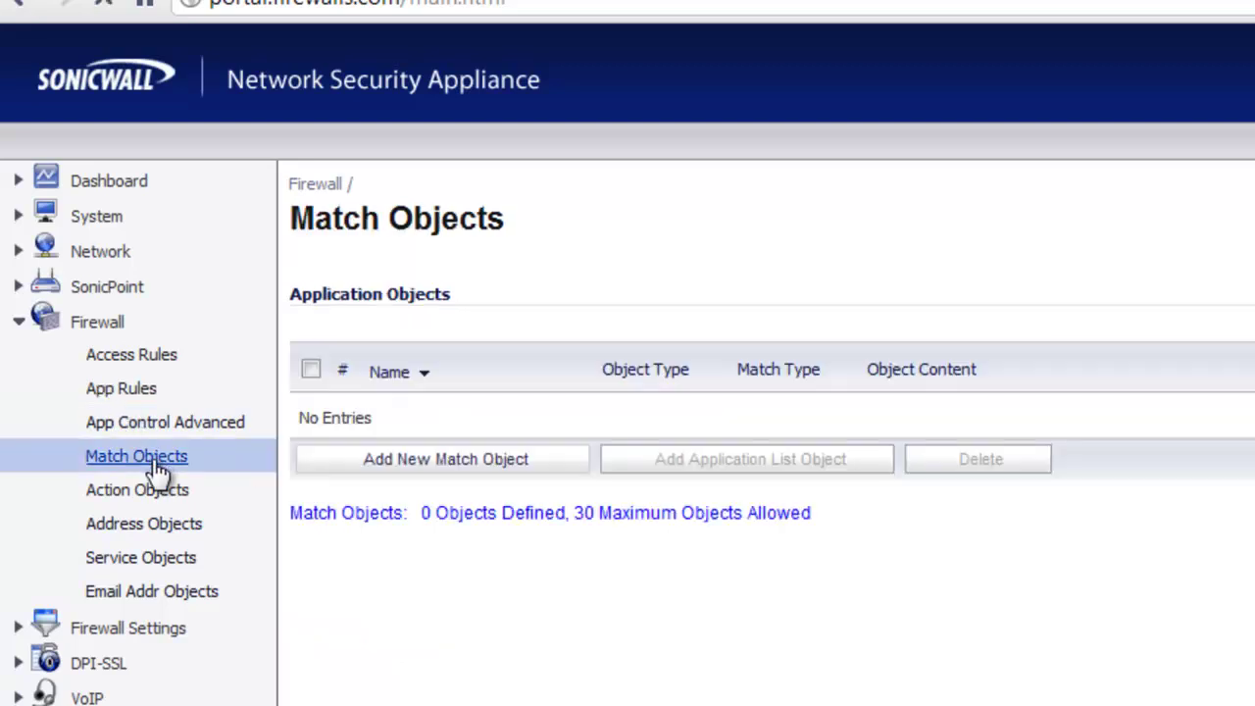
{"action": "left_click", "coordinate": [472, 465]}
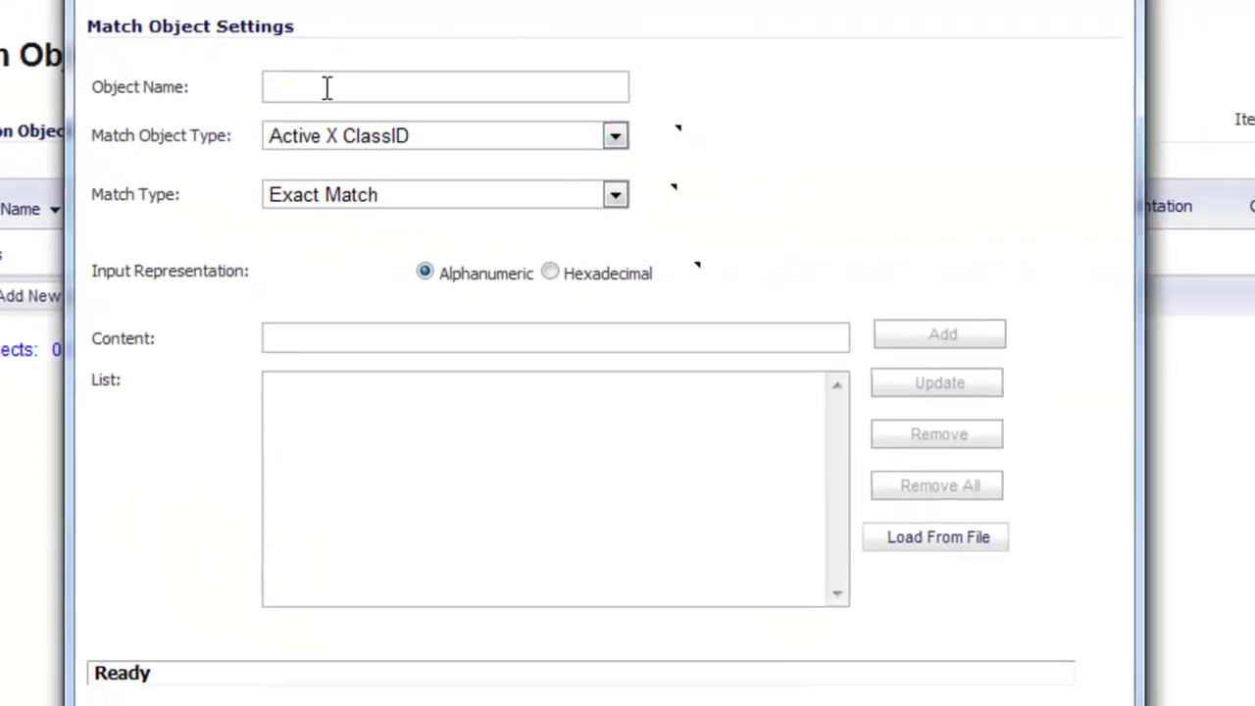
{"action": "left_click", "coordinate": [518, 170]}
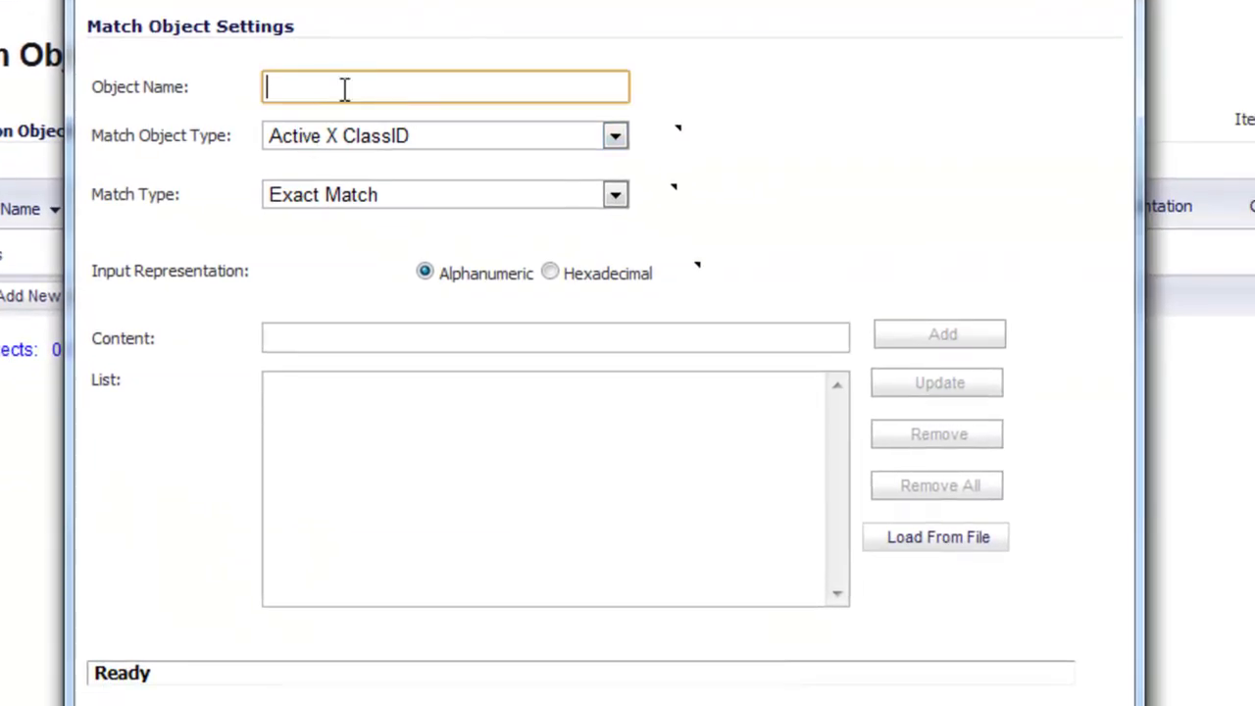
{"action": "type", "text": "Faceb"}
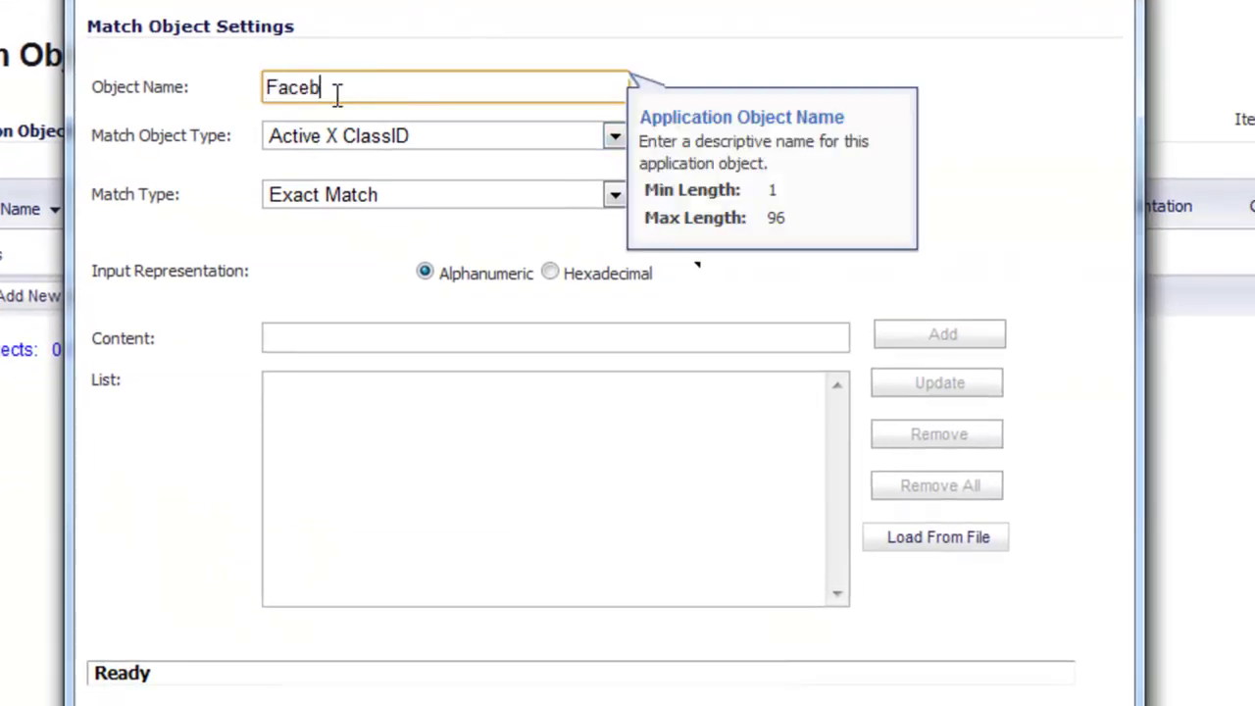
{"action": "type", "text": "ook"}
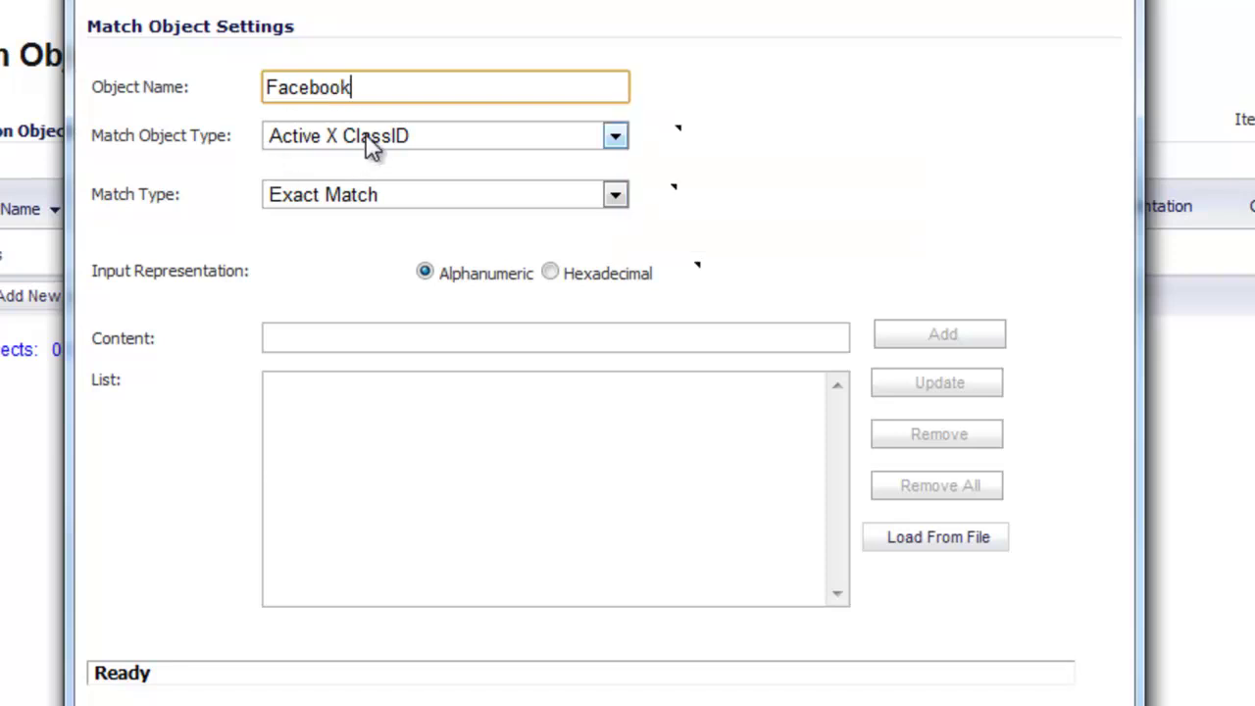
{"action": "left_click", "coordinate": [364, 136]}
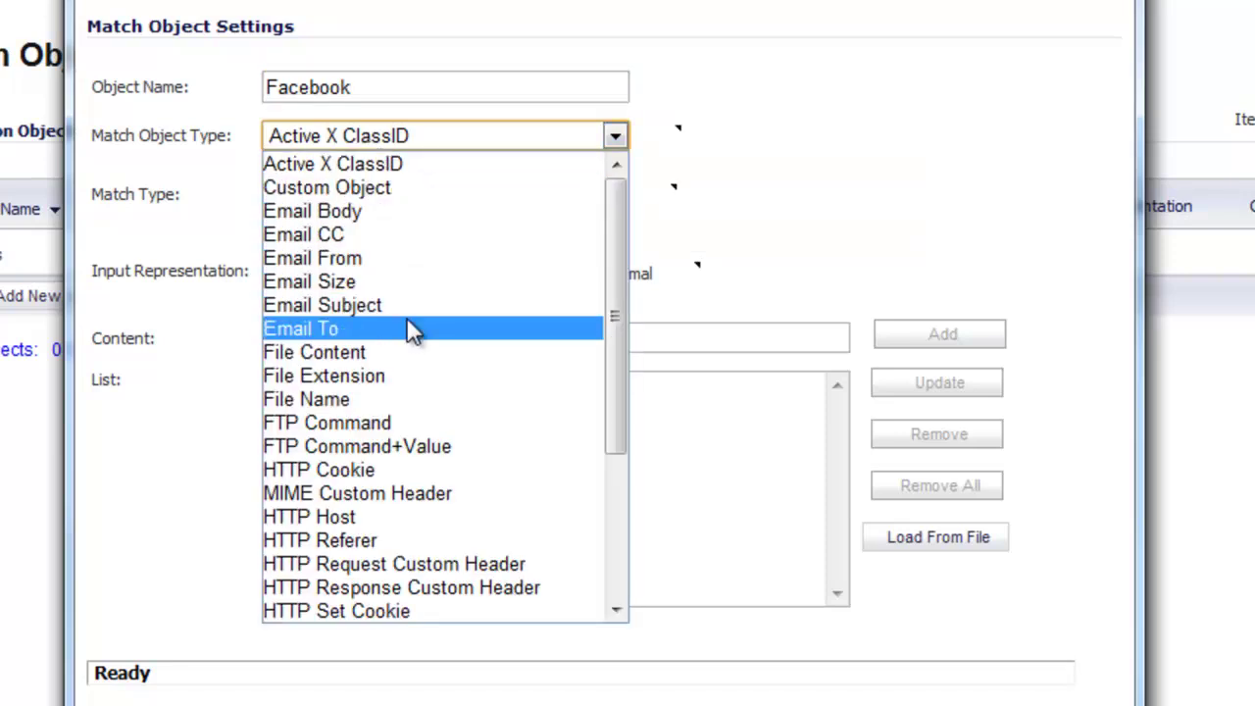
{"action": "left_click", "coordinate": [381, 518]}
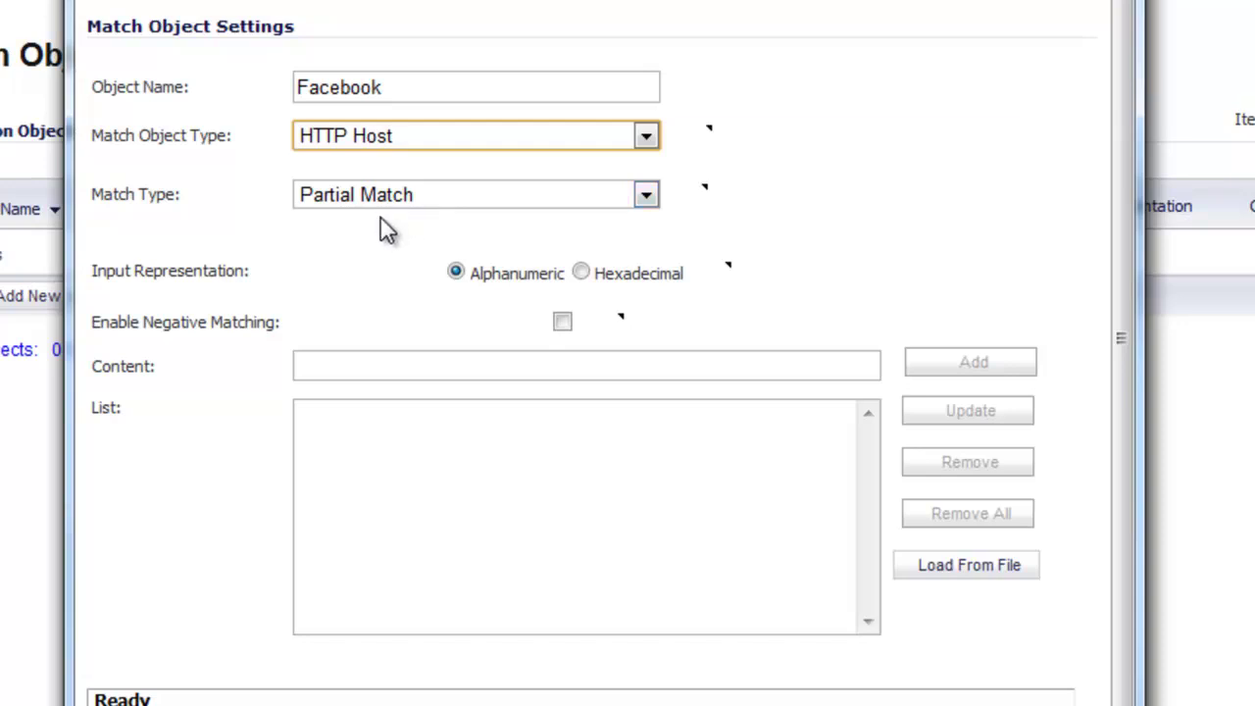
{"action": "left_click", "coordinate": [402, 365]}
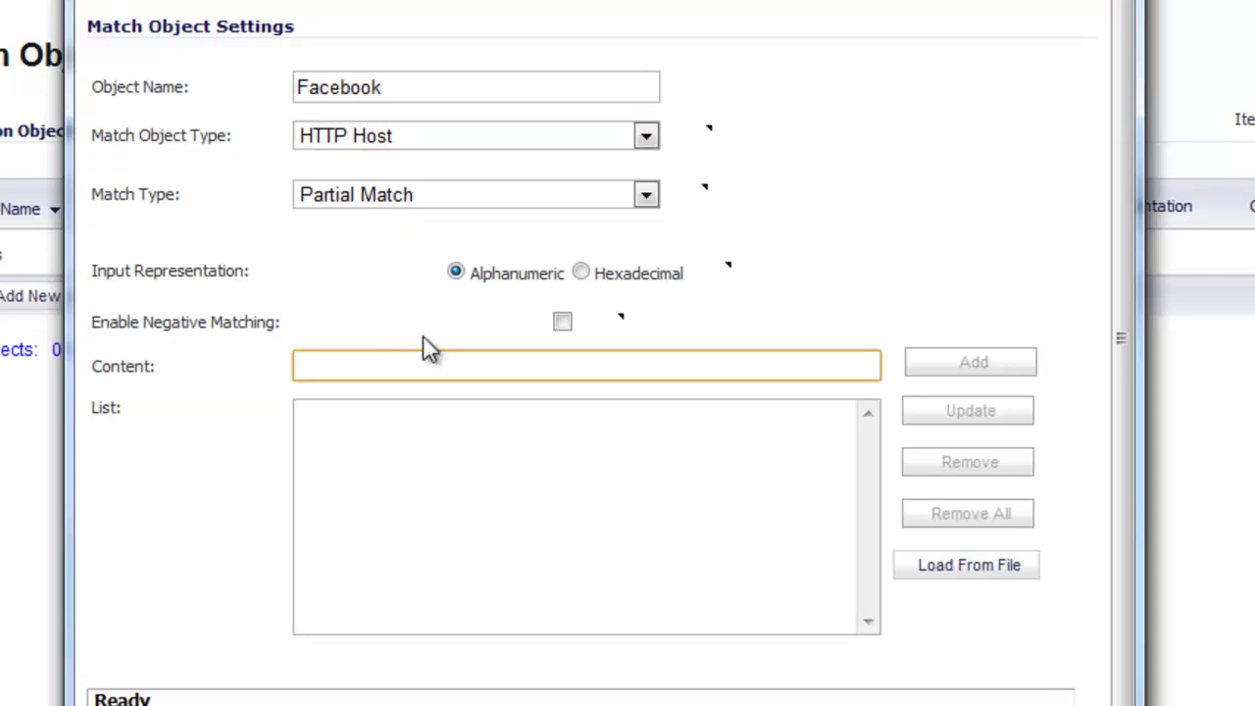
{"action": "type", "text": "face"}
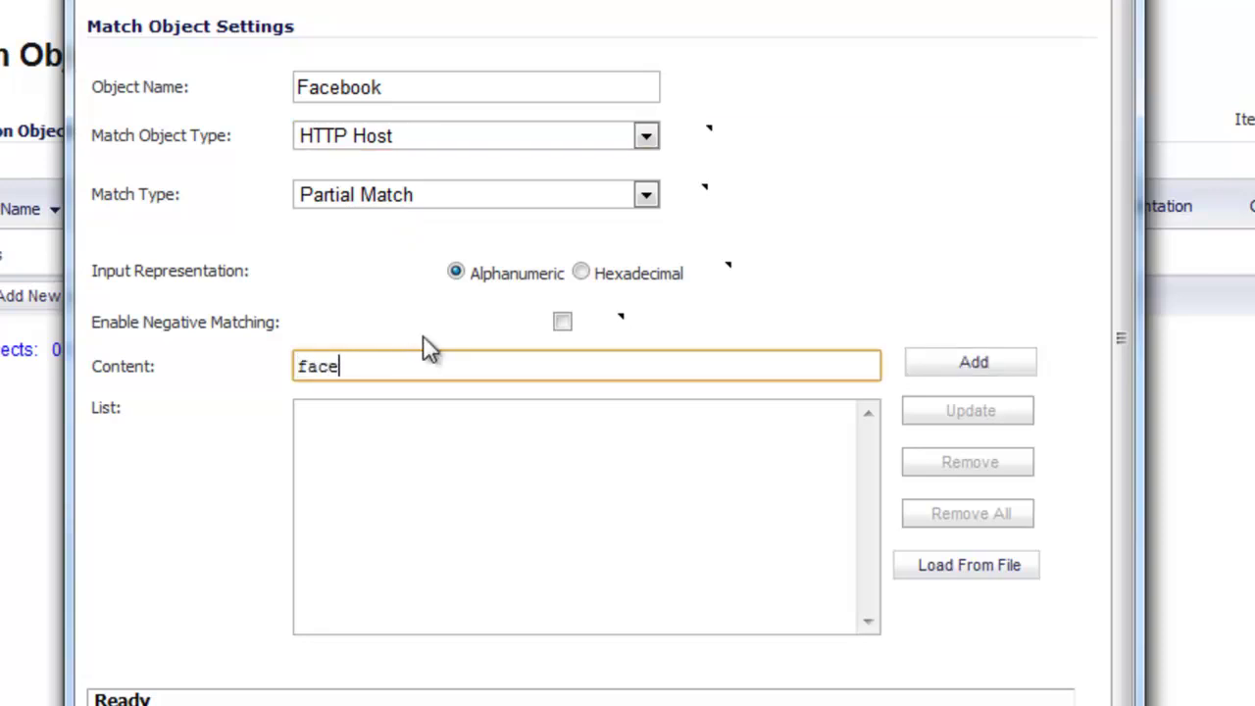
{"action": "type", "text": "book.com"}
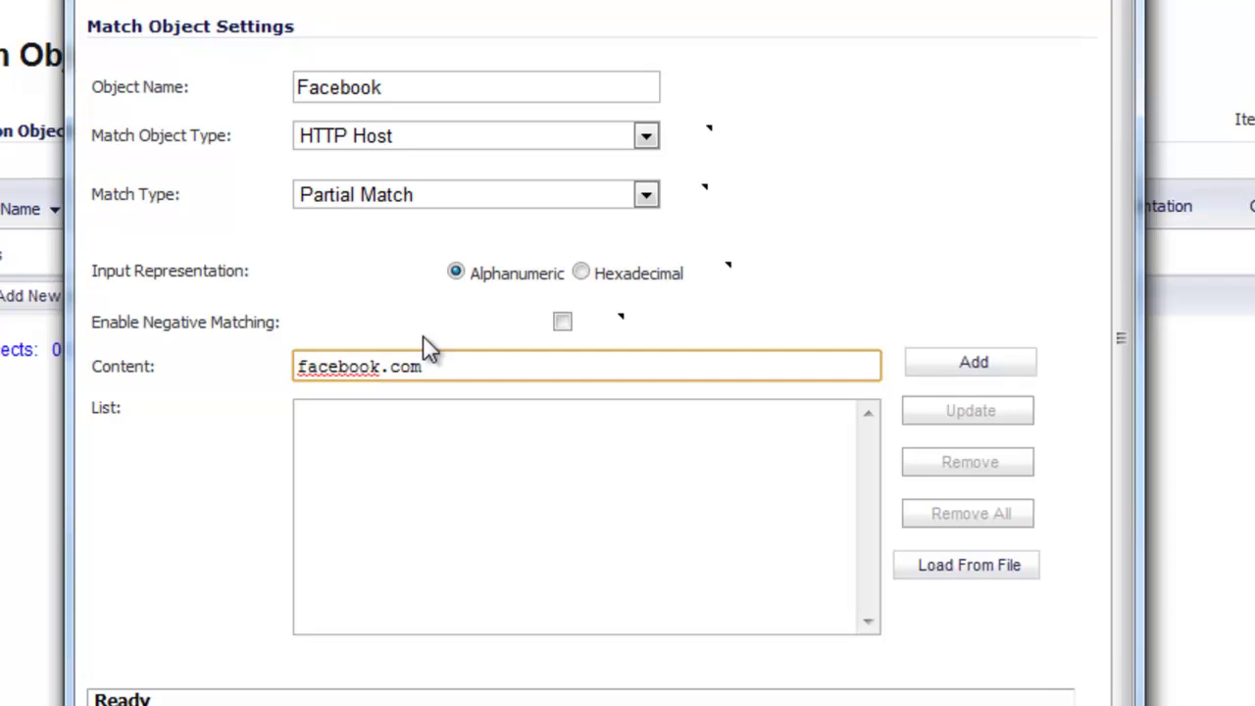
{"action": "left_click", "coordinate": [976, 365]}
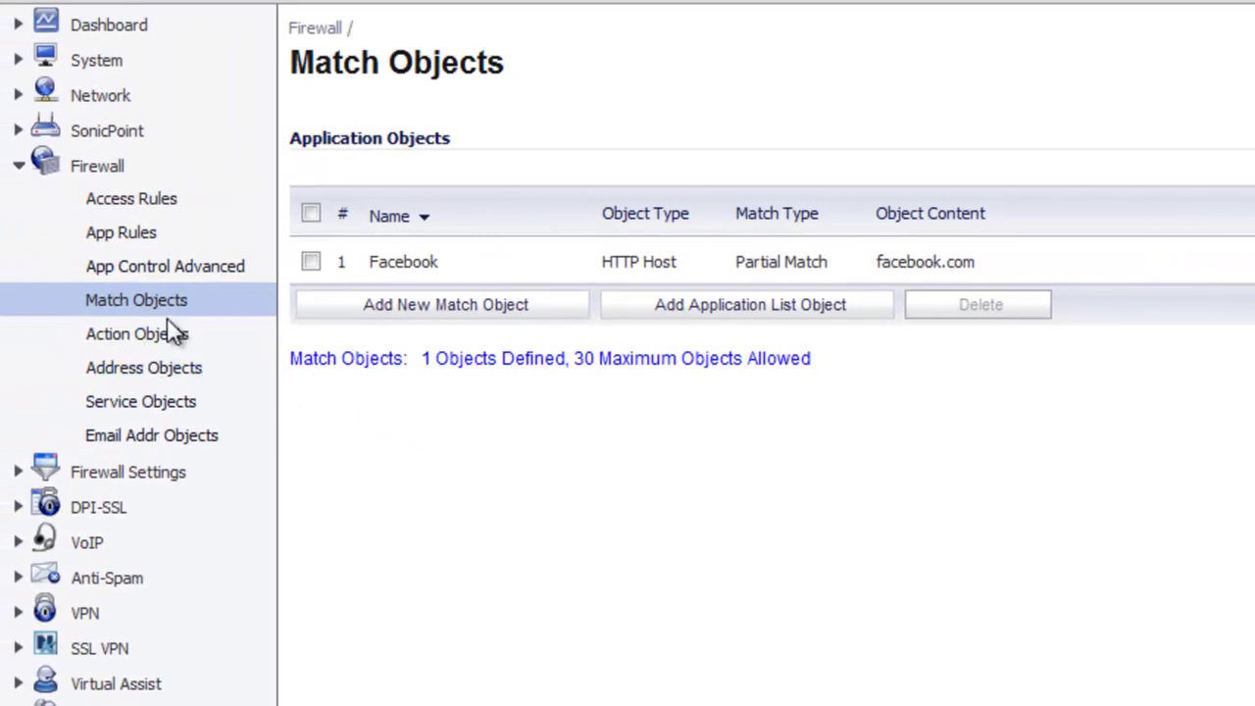
{"action": "left_click", "coordinate": [147, 338]}
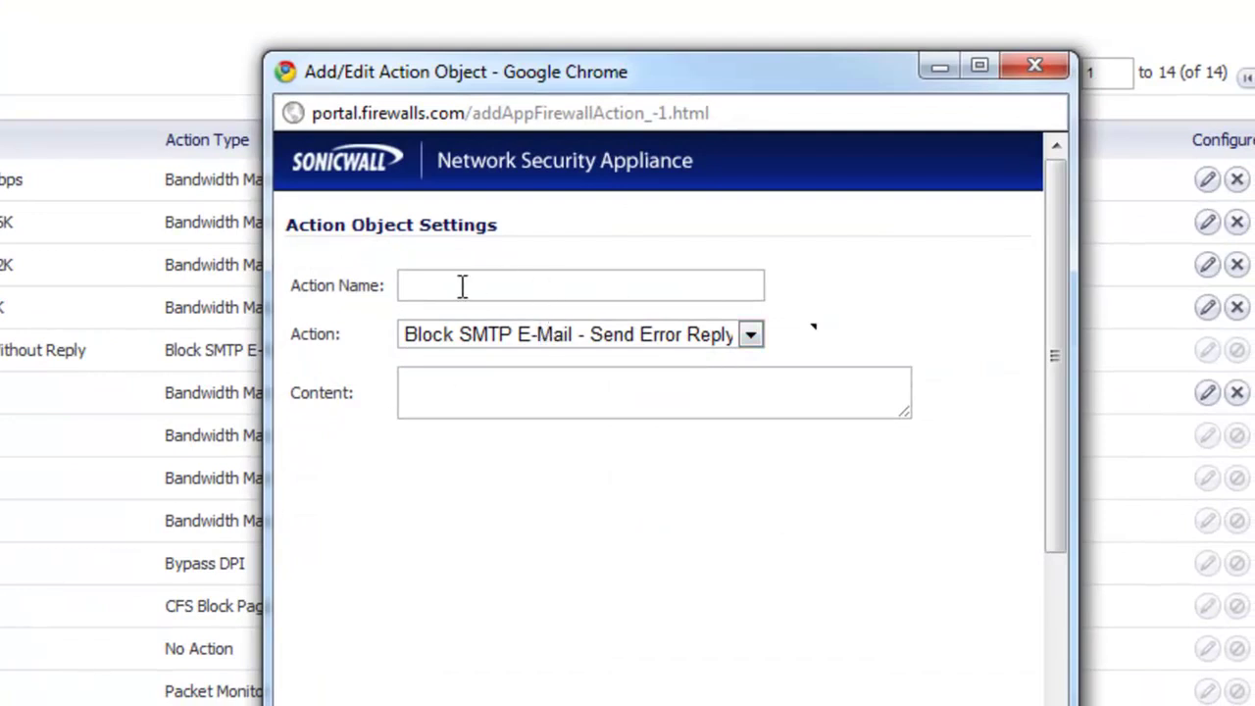
{"action": "left_click", "coordinate": [462, 286]}
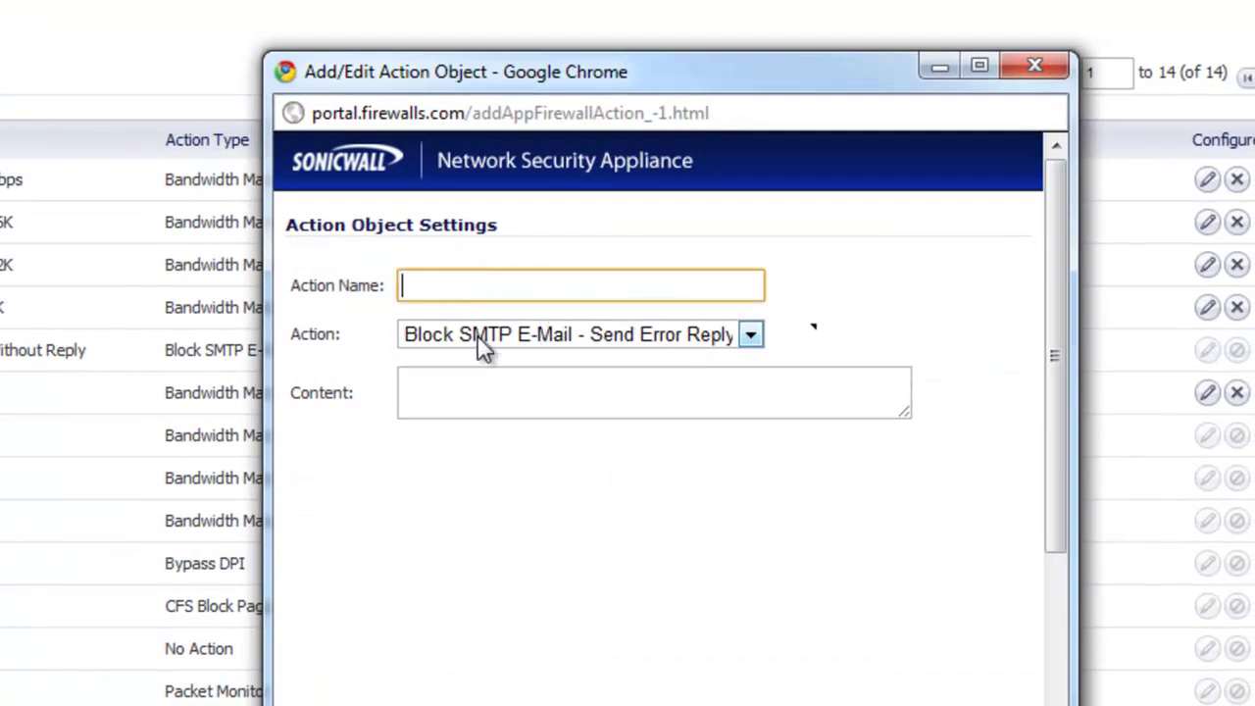
{"action": "type", "text": "Red"}
{"action": "type", "text": "irect to "}
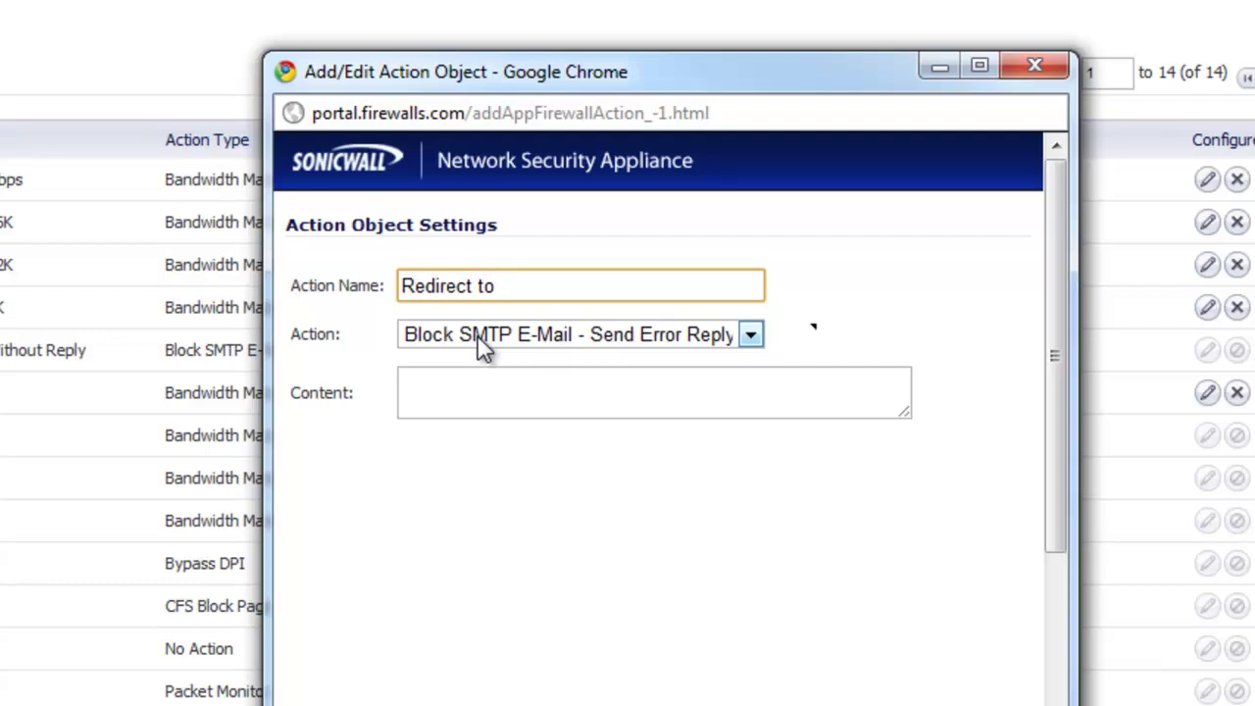
{"action": "type", "text": "FWC"}
{"action": "left_click", "coordinate": [481, 340]}
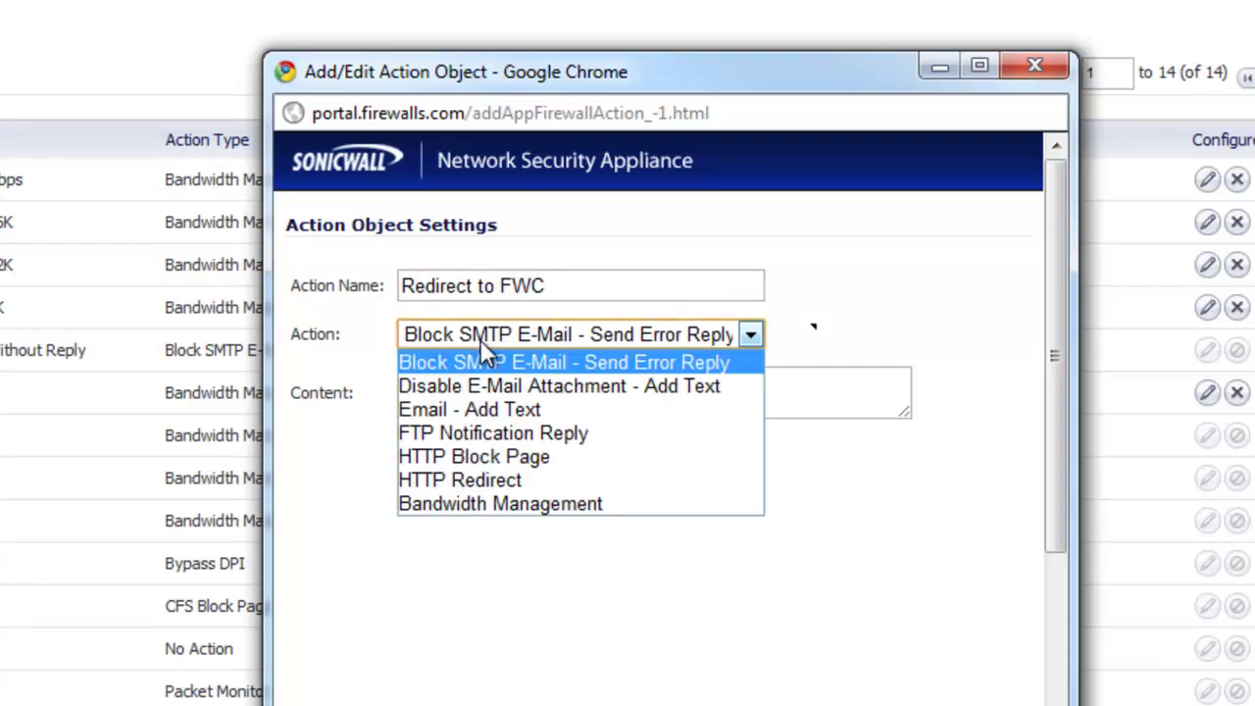
{"action": "left_click", "coordinate": [549, 482]}
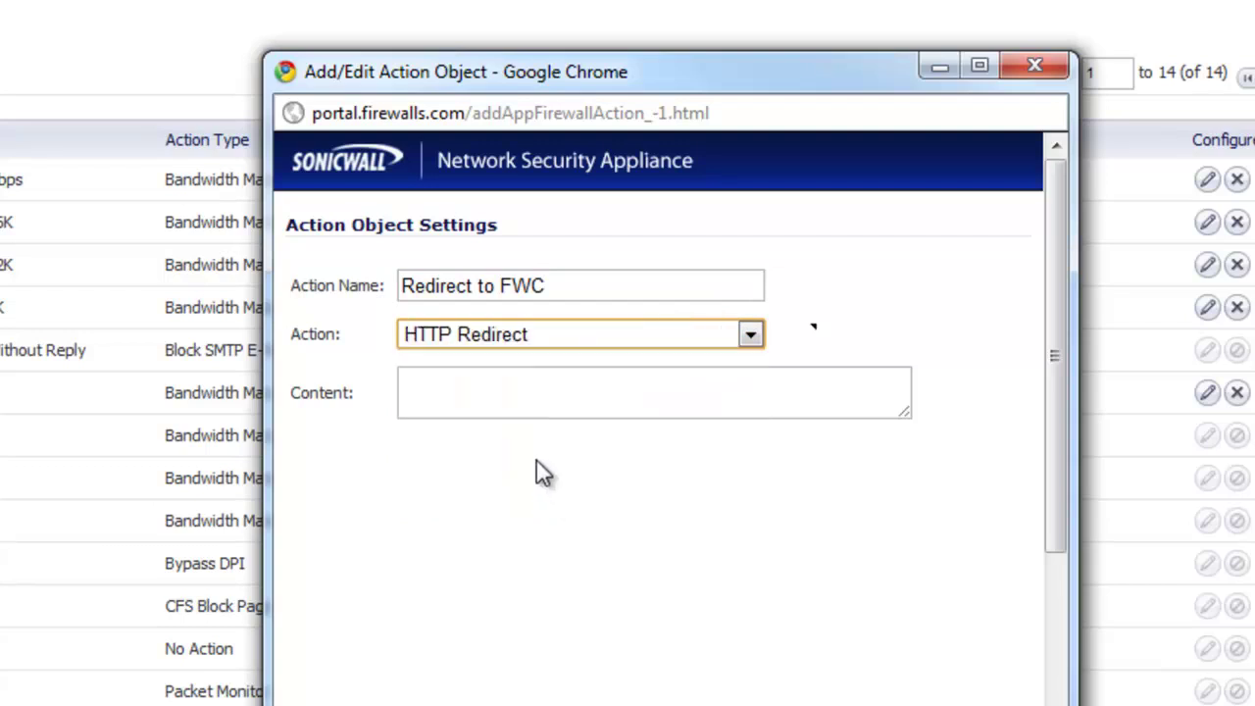
{"action": "left_click", "coordinate": [434, 383]}
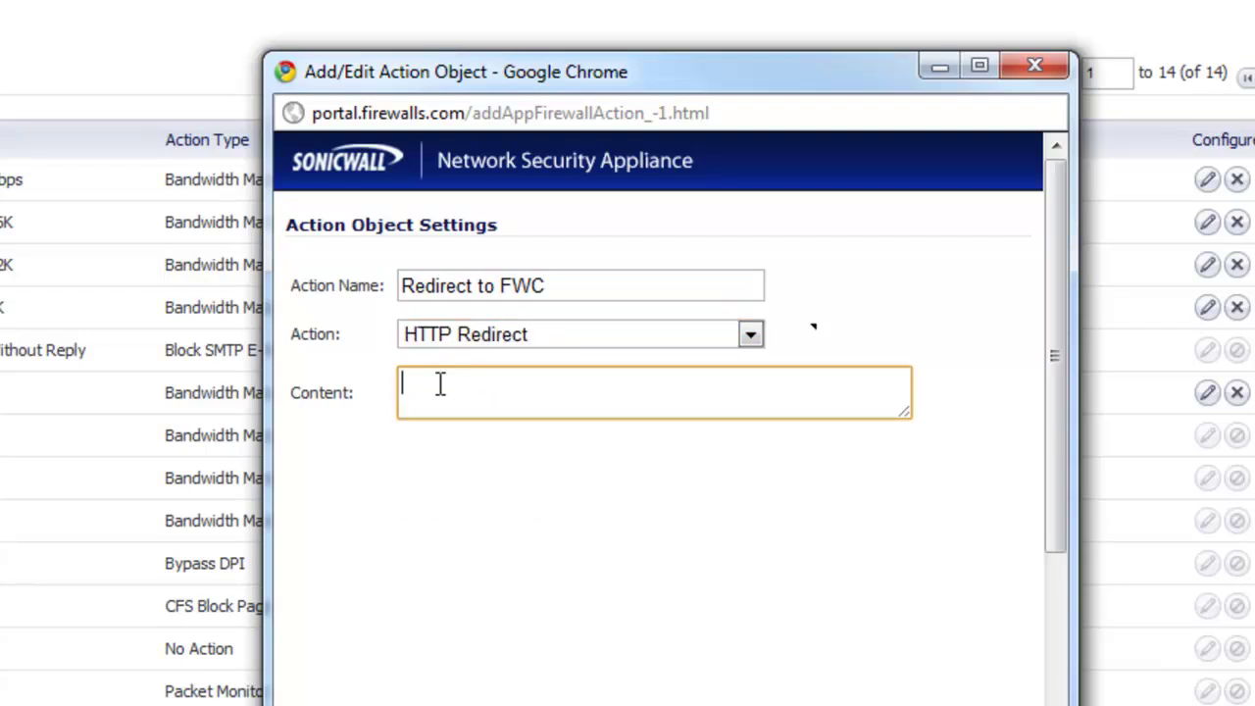
{"action": "type", "text": "http"}
{"action": "type", "text": "://www."}
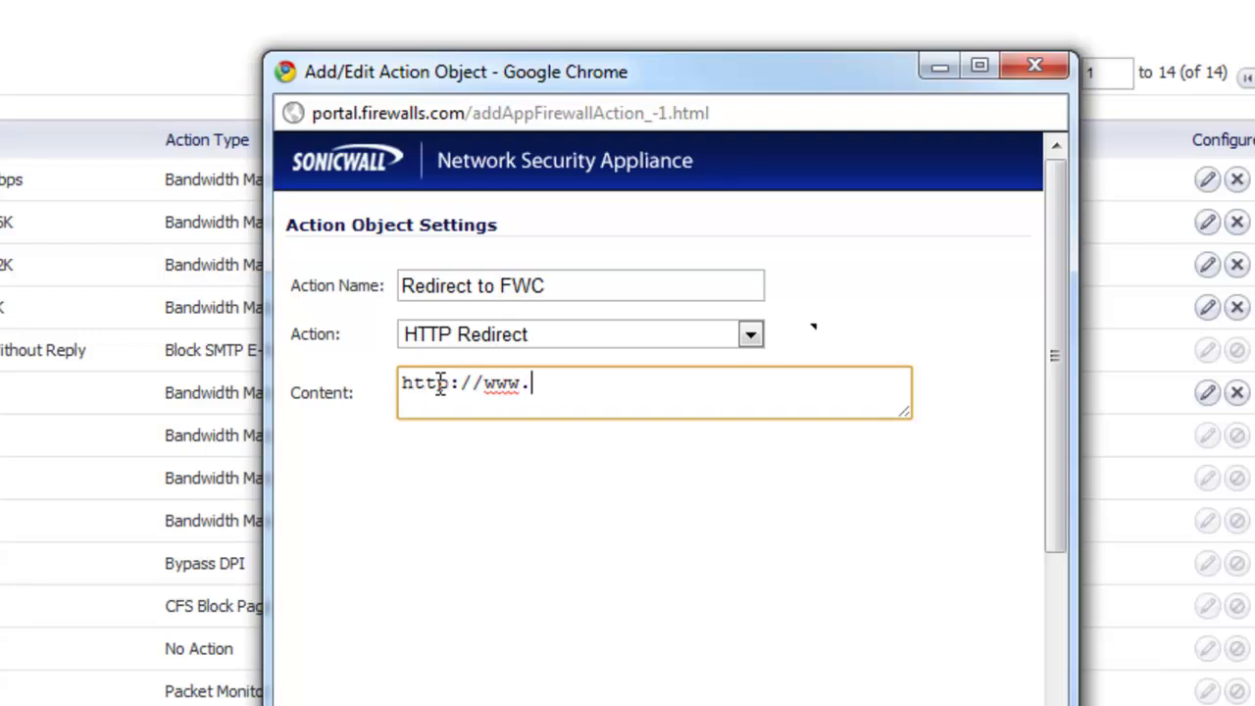
{"action": "type", "text": "firewalls."}
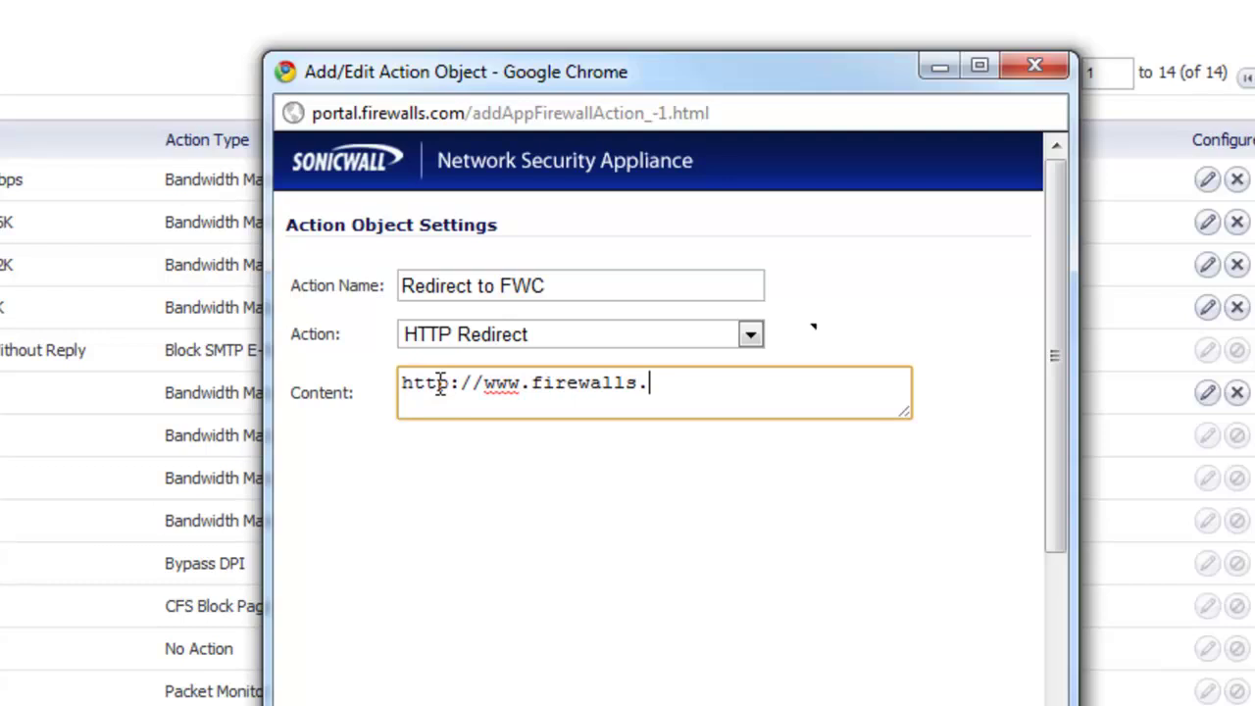
{"action": "type", "text": "com"}
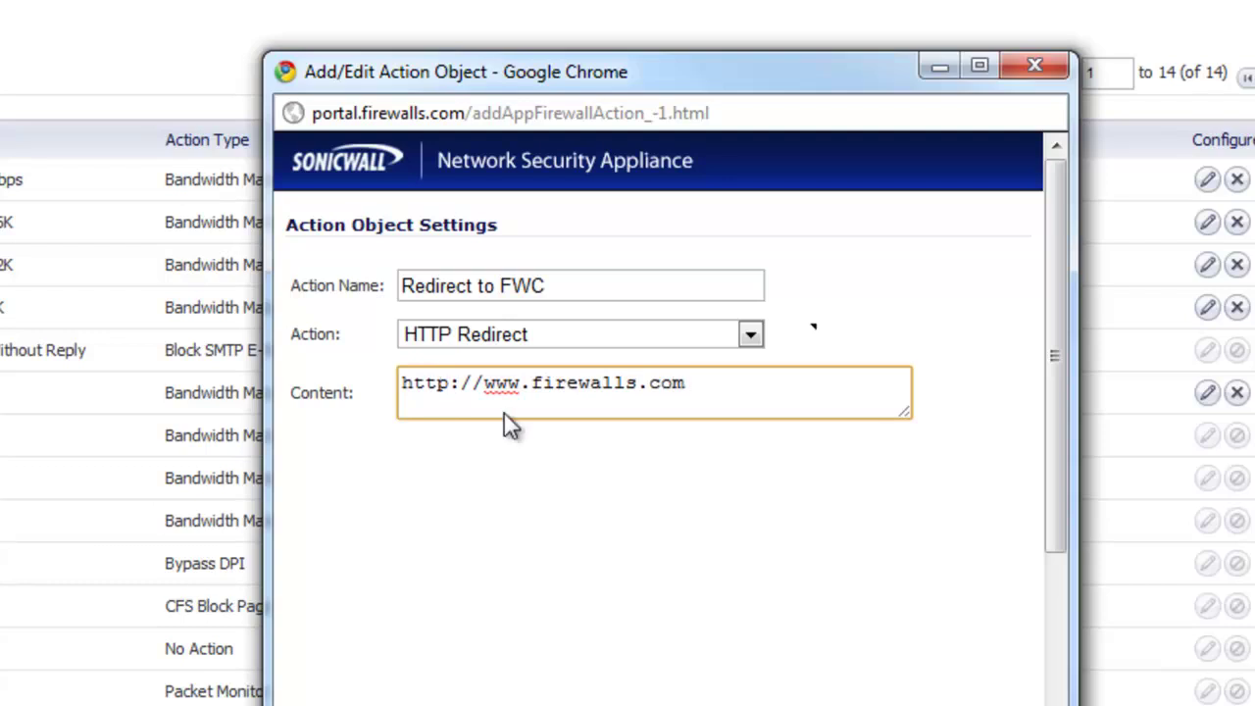
{"action": "left_click", "coordinate": [673, 561]}
{"action": "scroll", "coordinate": [674, 564], "scroll_direction": "down", "scroll_amount": 5}
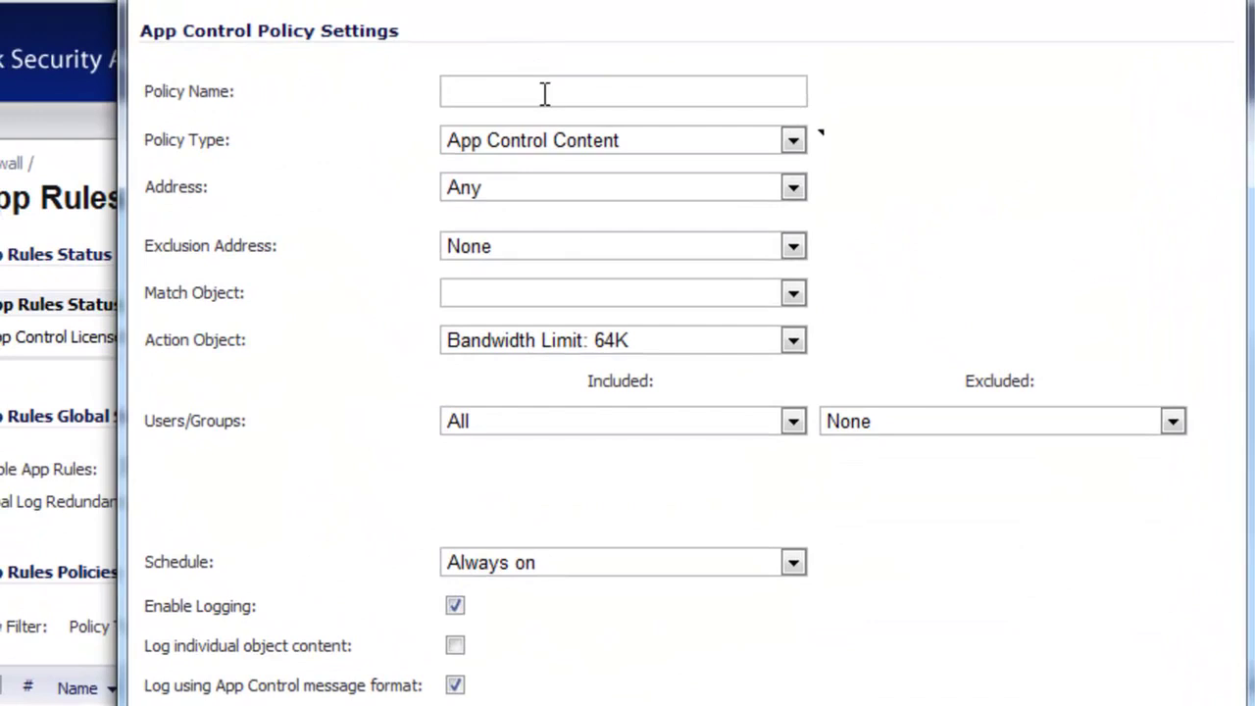
Step: Name the new app rule FB Redirect, with policy type HTTP Client and match object Facebook
{"action": "left_click", "coordinate": [551, 88]}
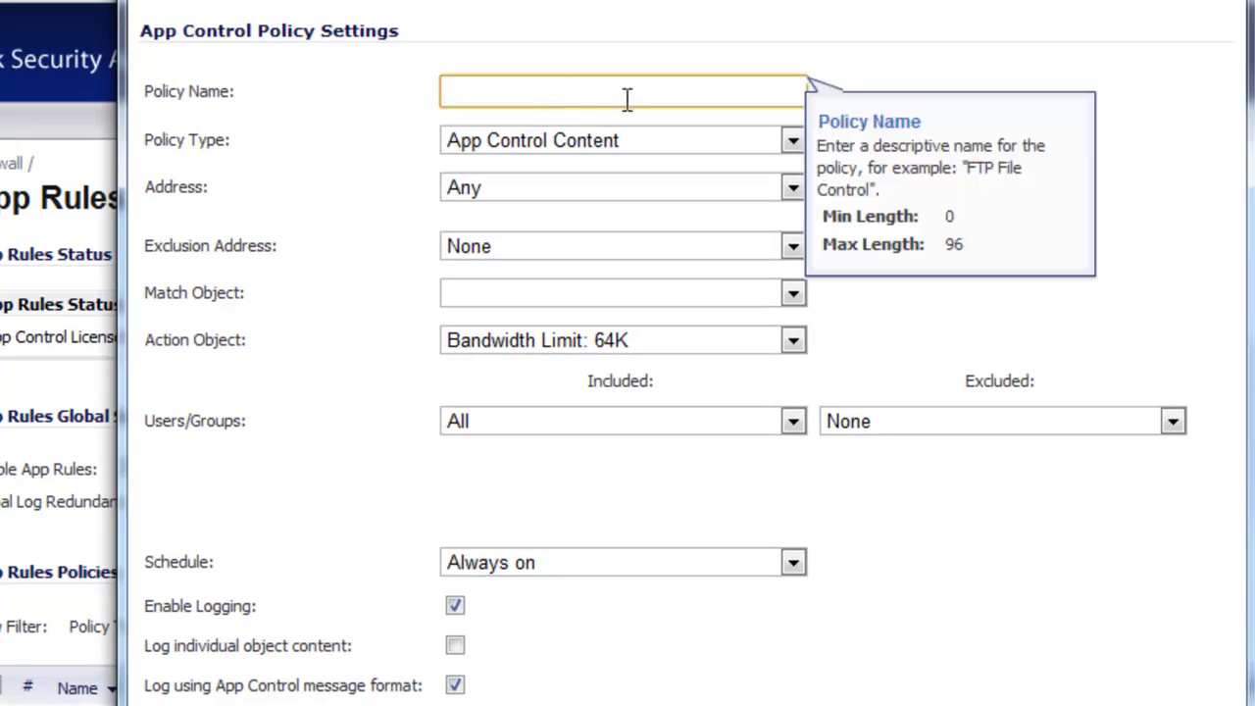
{"action": "type", "text": "FB Redir"}
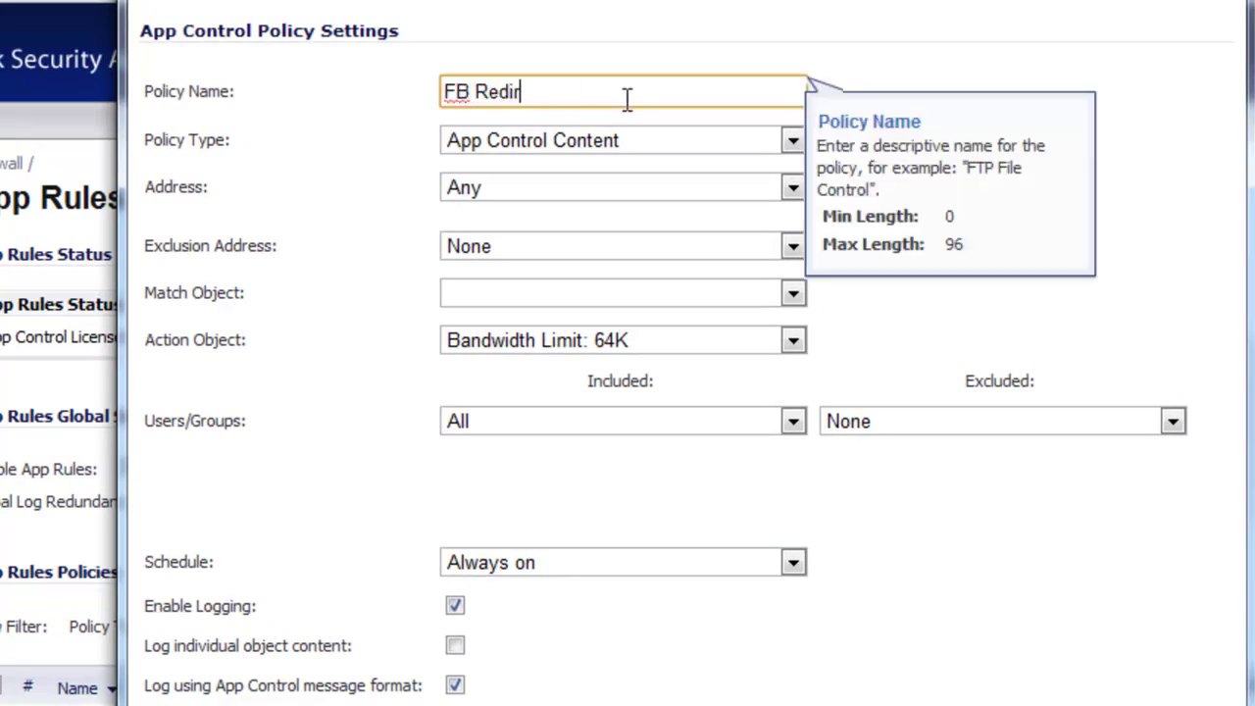
{"action": "type", "text": "ect"}
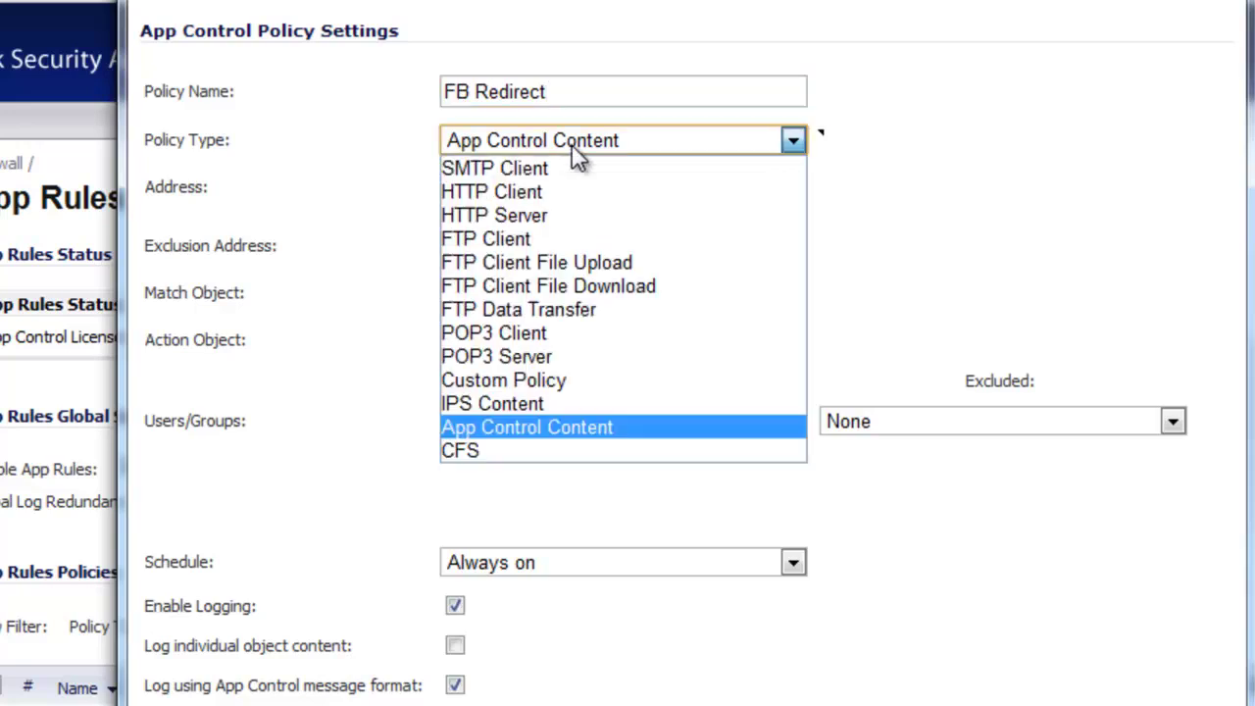
{"action": "left_click", "coordinate": [577, 149]}
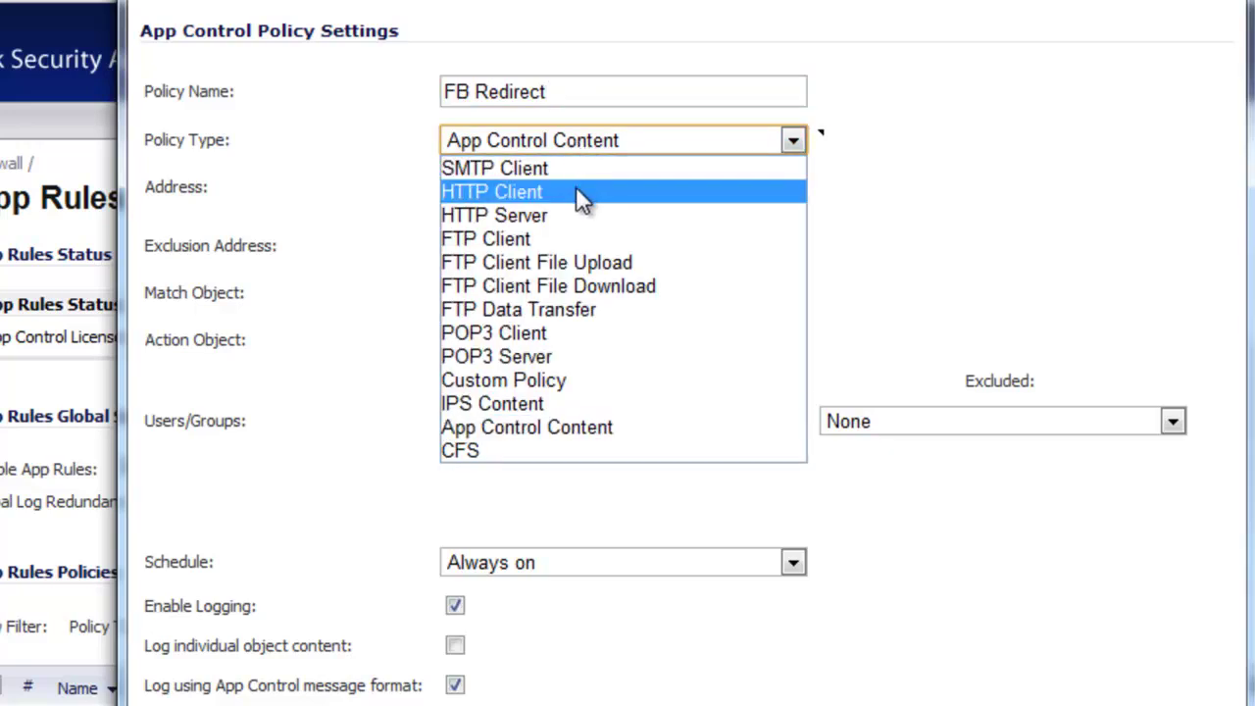
{"action": "left_click", "coordinate": [581, 193]}
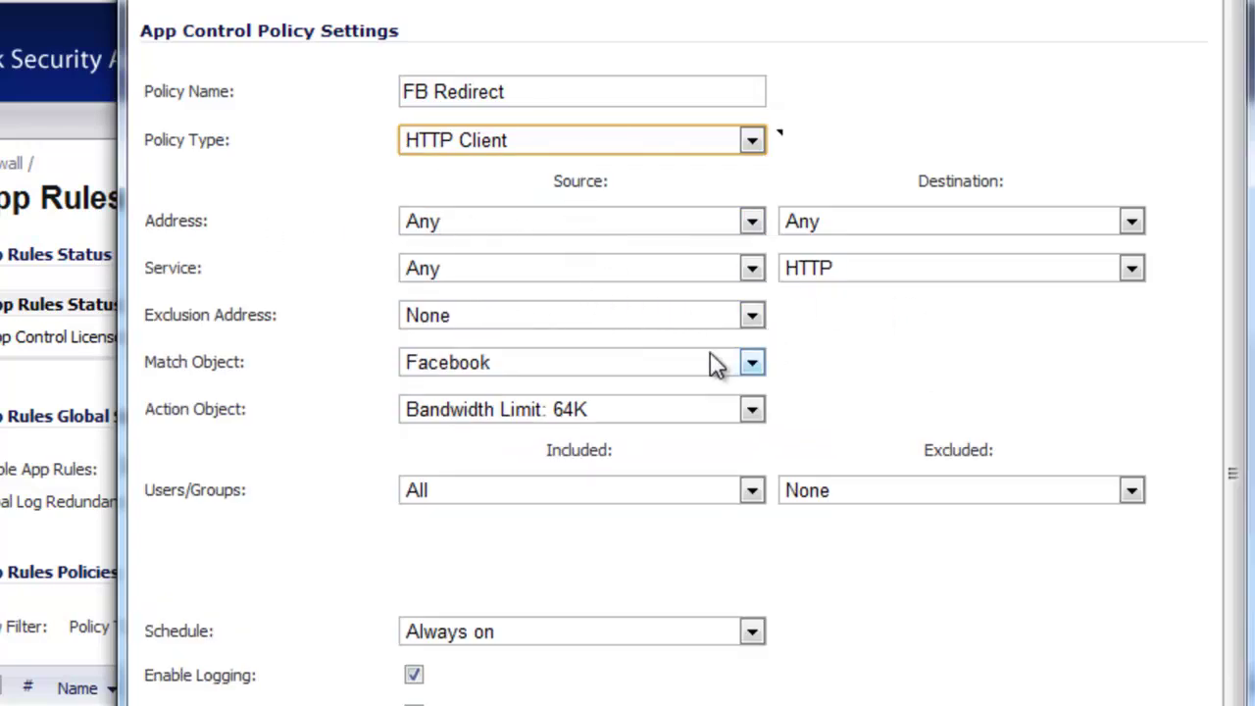
{"action": "left_click", "coordinate": [694, 375]}
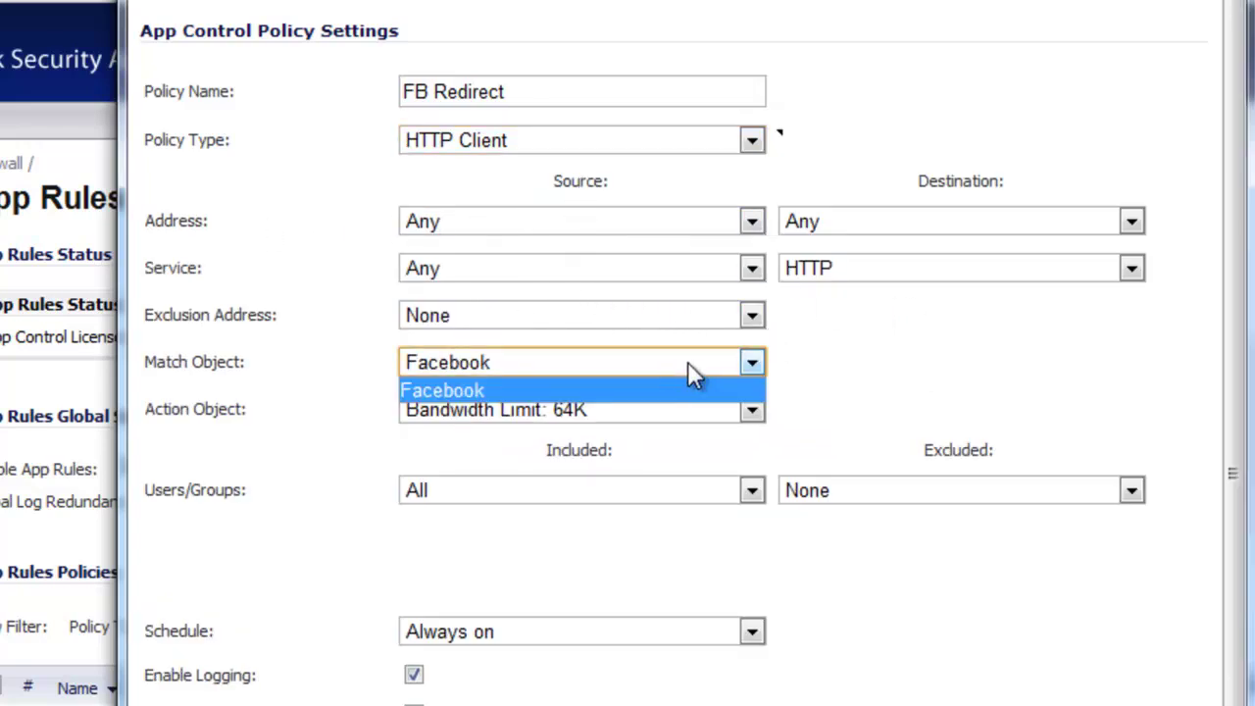
{"action": "left_click", "coordinate": [502, 389]}
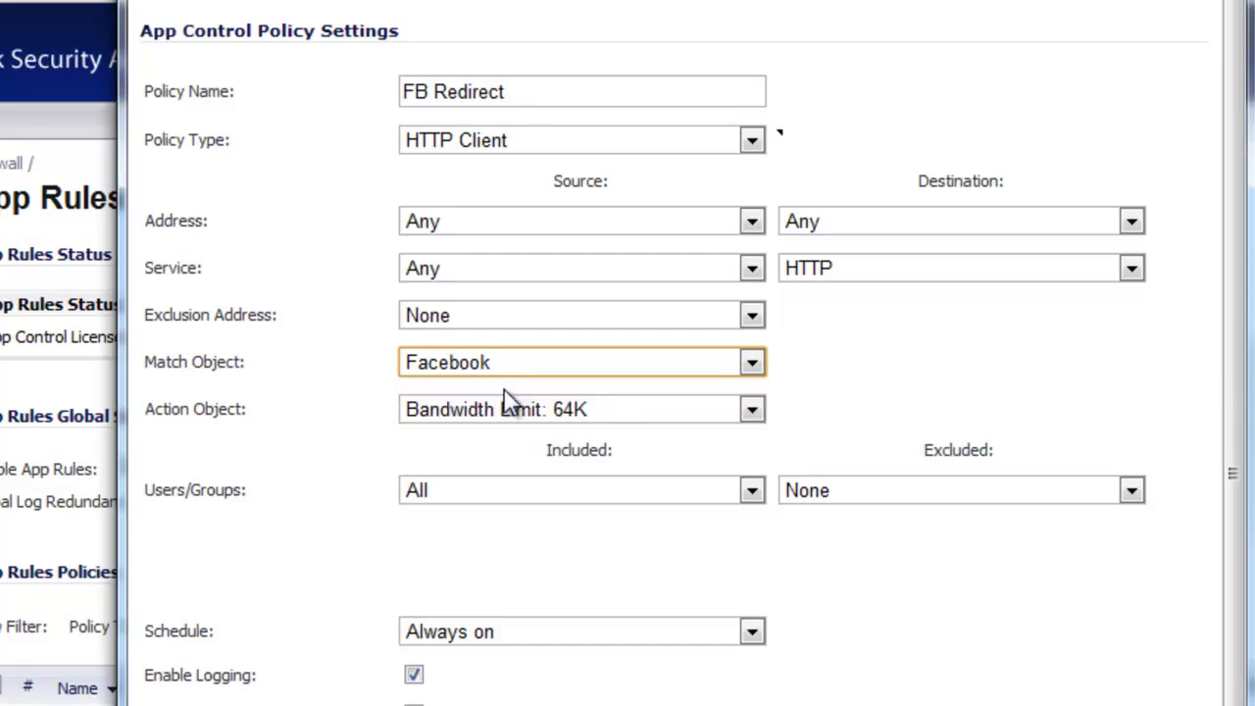
Step: Assign the Redirect to FWC action, set direction to Outgoing, and save the policy
{"action": "left_click", "coordinate": [608, 416]}
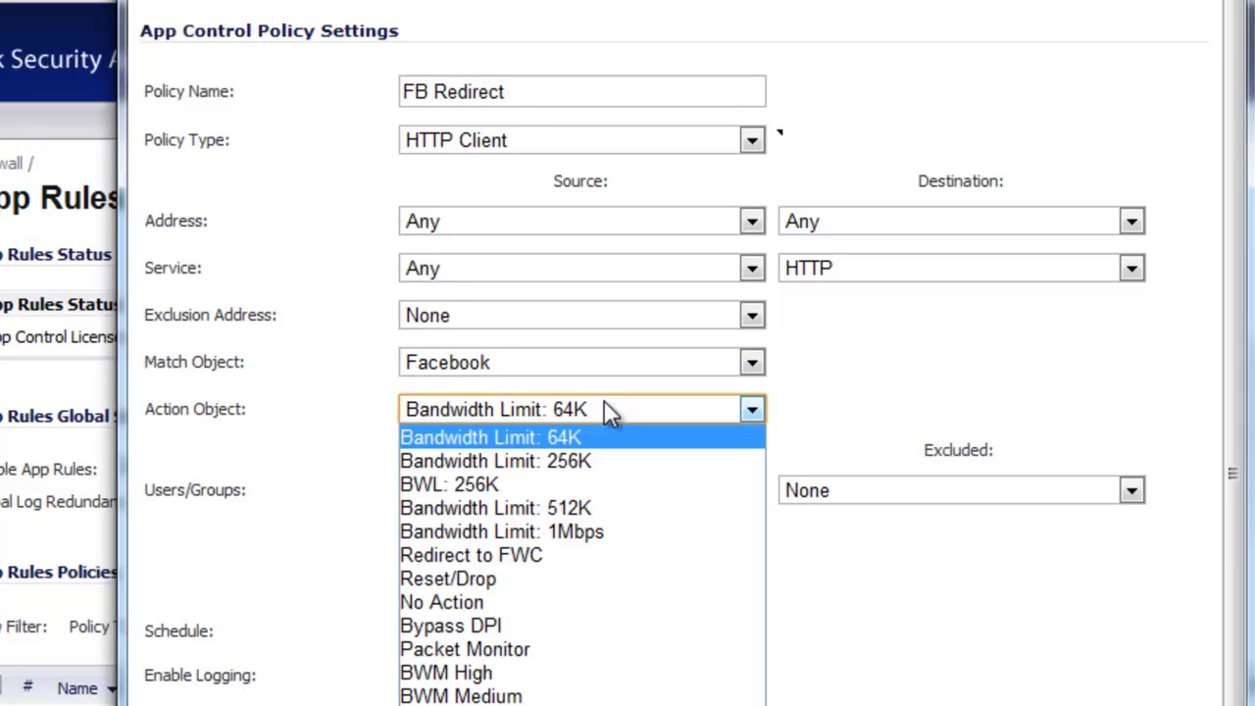
{"action": "left_click", "coordinate": [556, 558]}
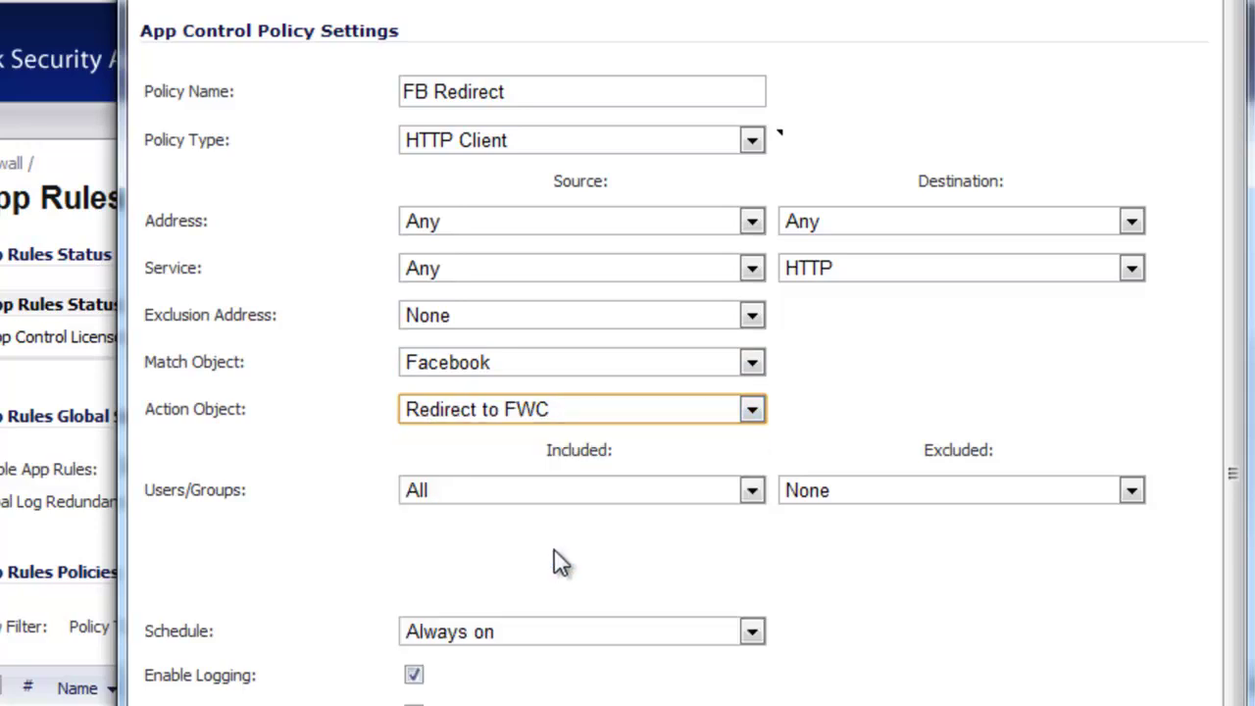
{"action": "scroll", "coordinate": [510, 677], "scroll_direction": "down", "scroll_amount": 3}
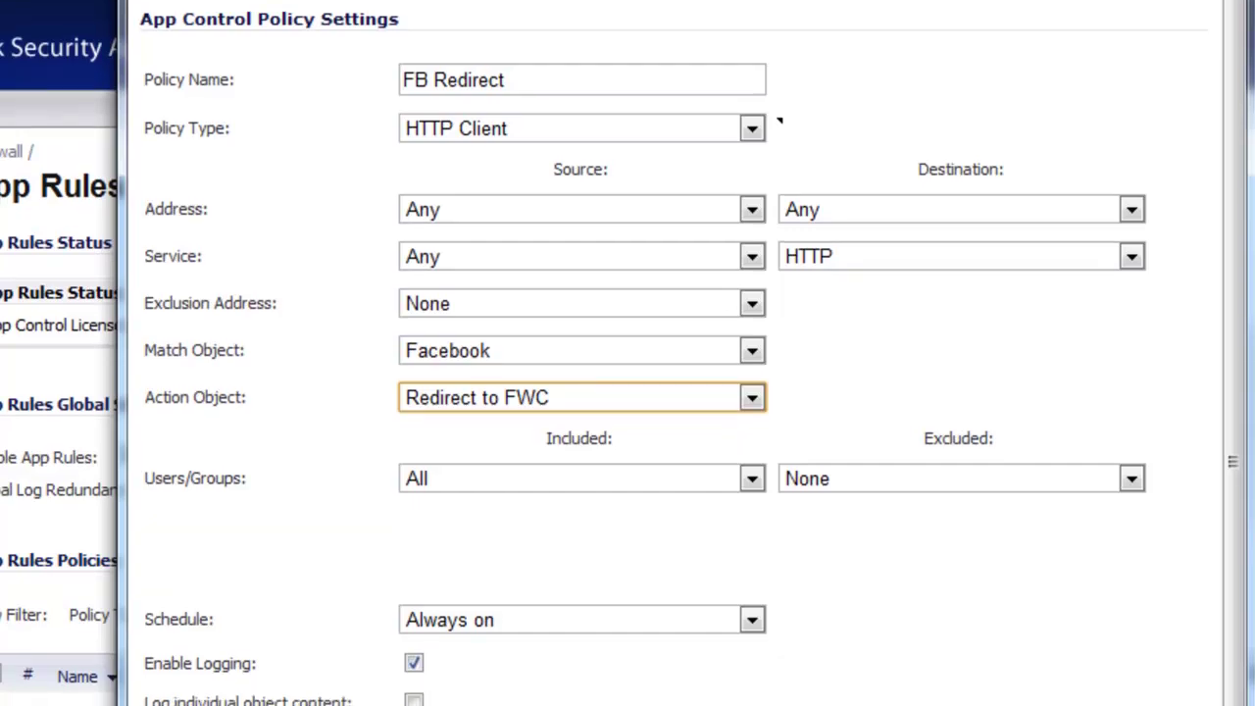
{"action": "left_click", "coordinate": [505, 655]}
{"action": "scroll", "coordinate": [505, 659], "scroll_direction": "down", "scroll_amount": 1}
{"action": "left_click", "coordinate": [500, 618]}
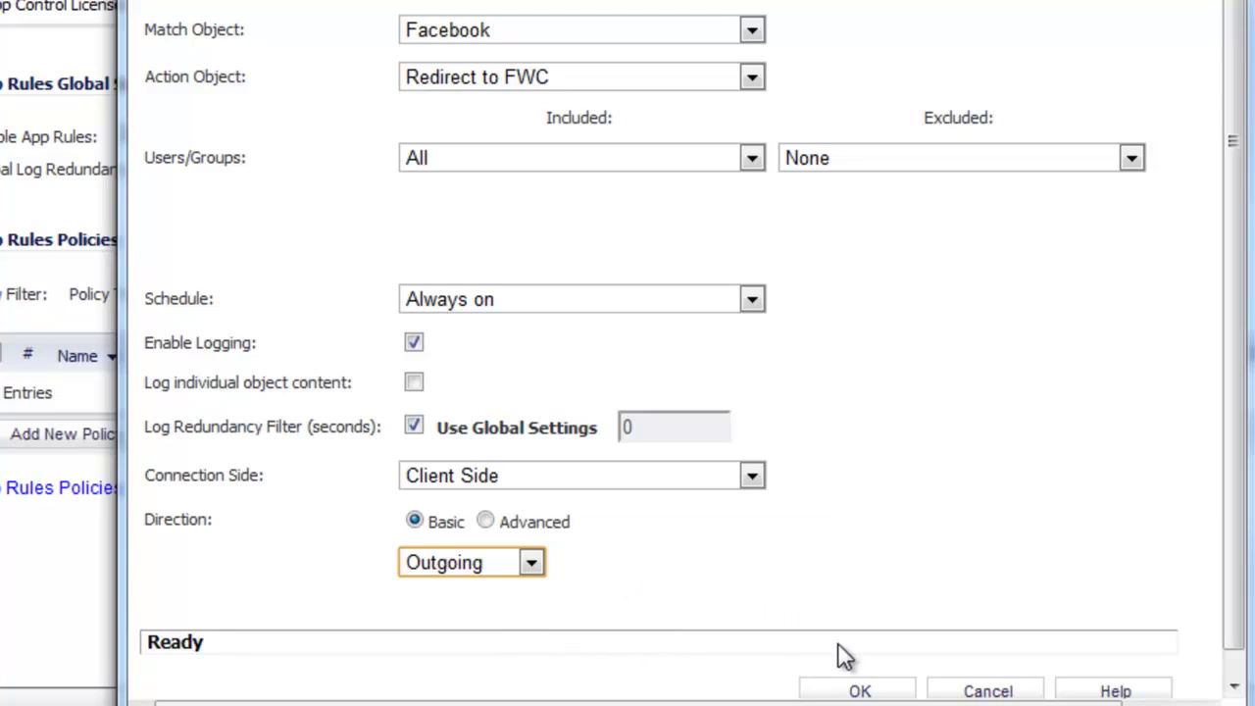
{"action": "left_click", "coordinate": [859, 693]}
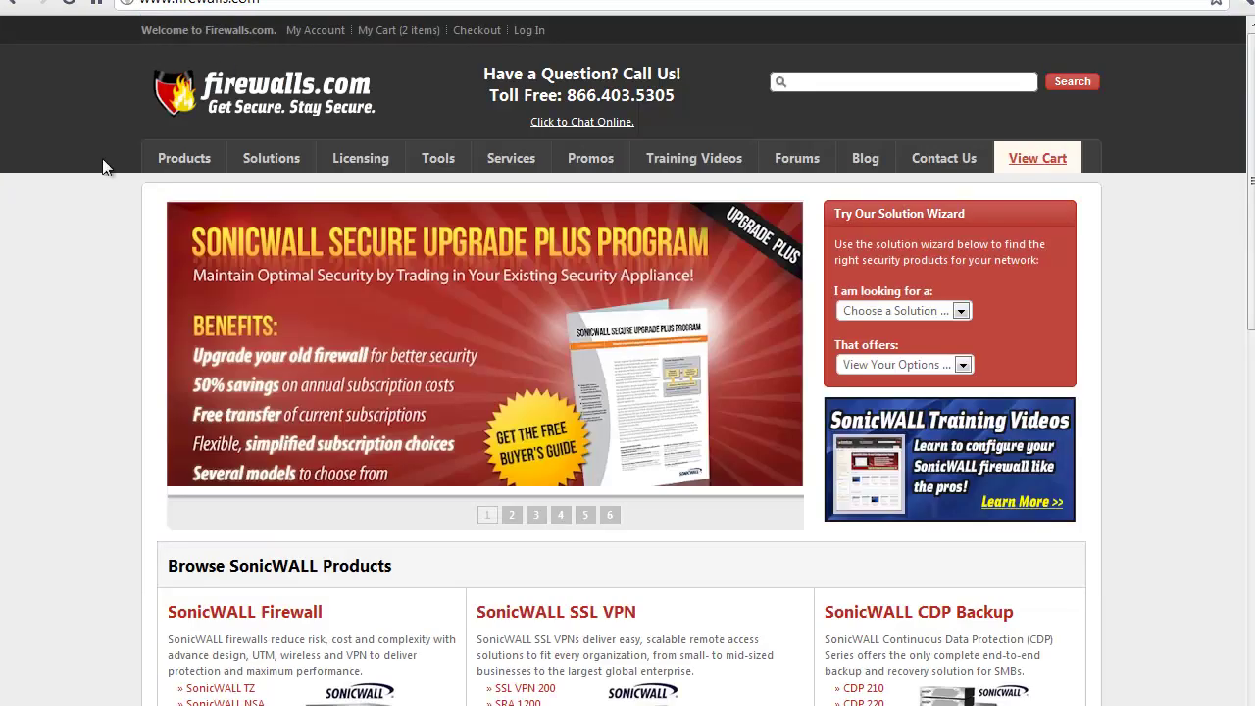
Step: Enter facebook.com in Chrome's address bar to test the redirect to firewalls.com
{"action": "left_click", "coordinate": [179, 2]}
{"action": "type", "text": "f"}
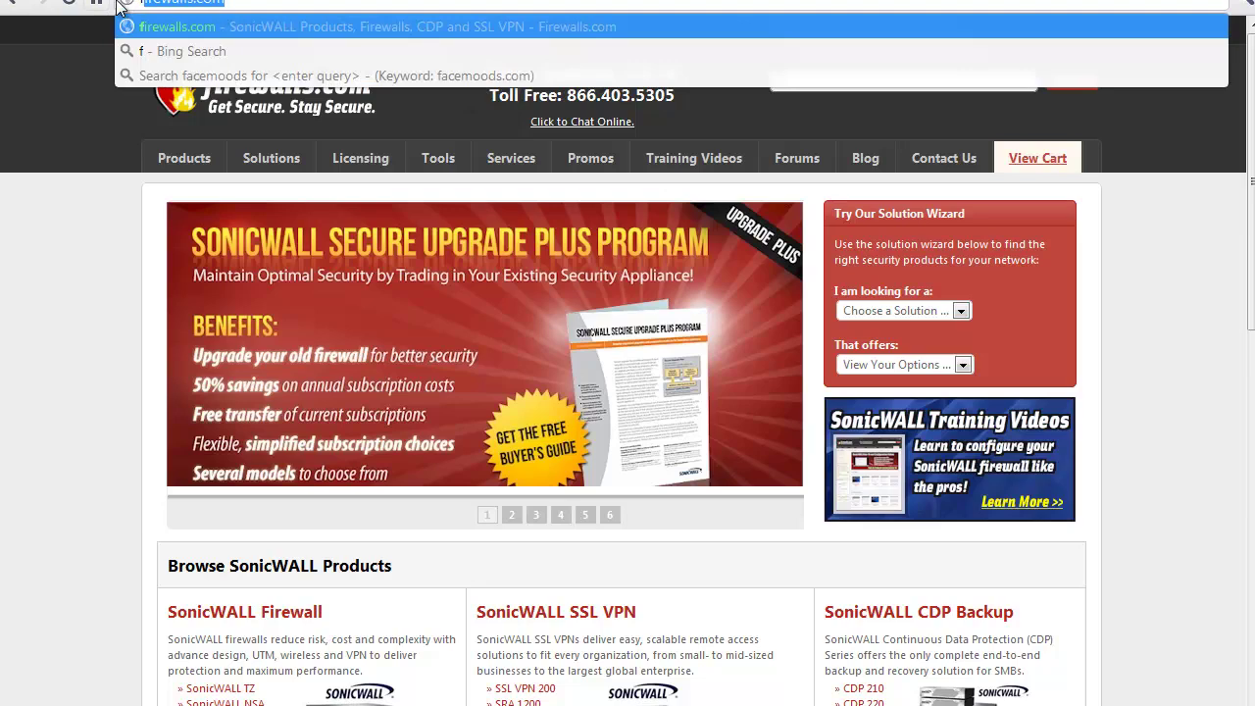
{"action": "type", "text": "ace"}
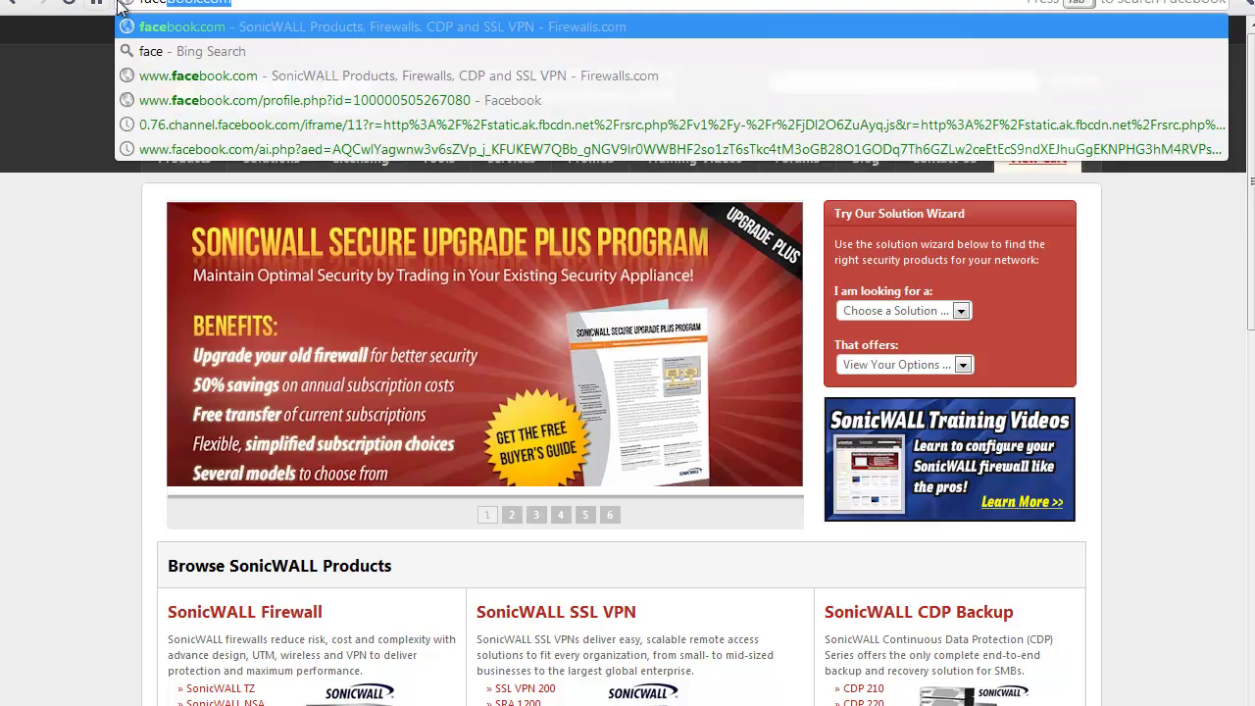
{"action": "key", "text": "Escape"}
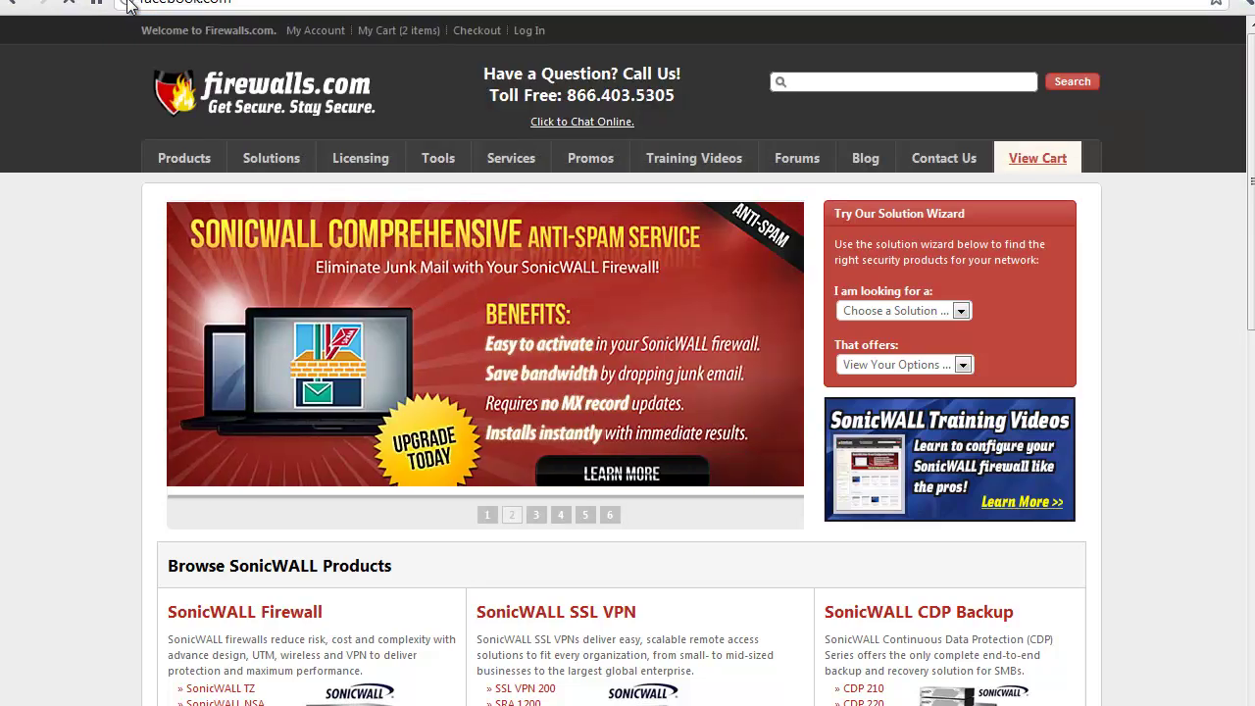